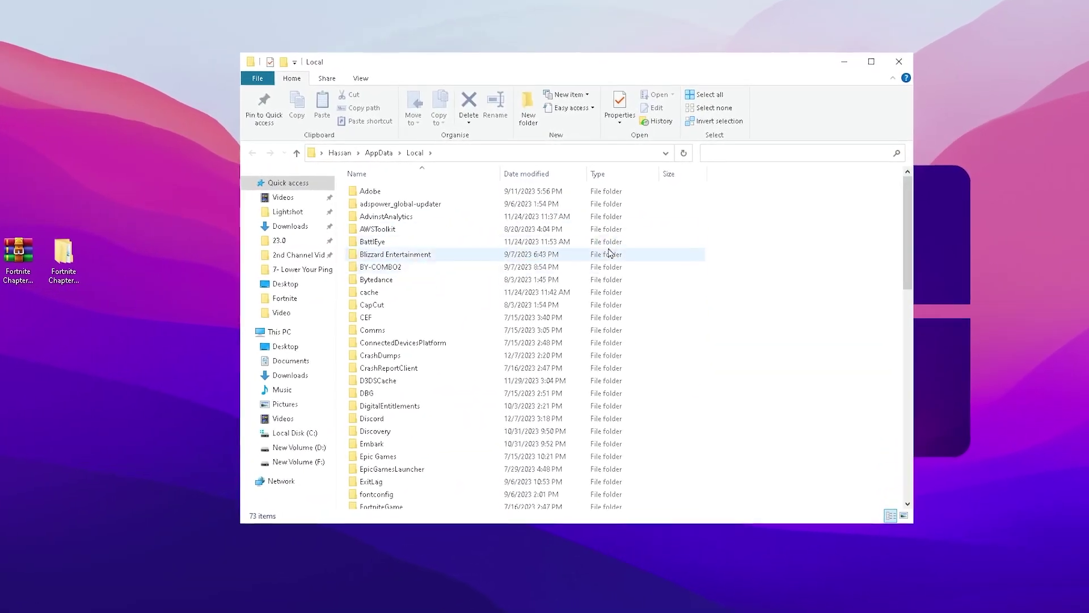
- Open the %localappdata% folder from the Run box
key("super+r")
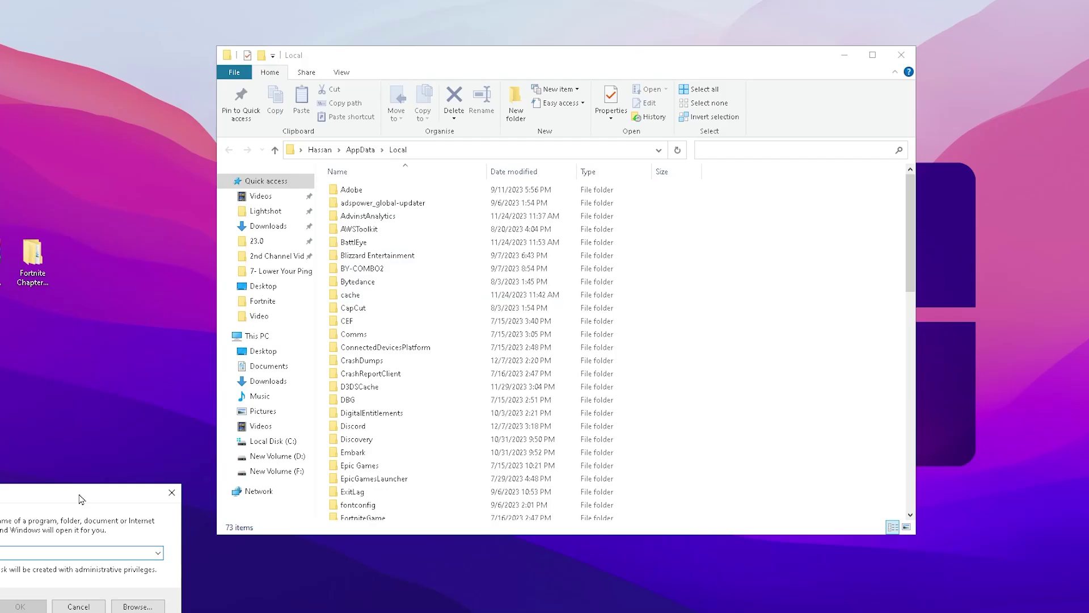
left_click_drag(79, 499, 588, 241)
type("%localappdata%")
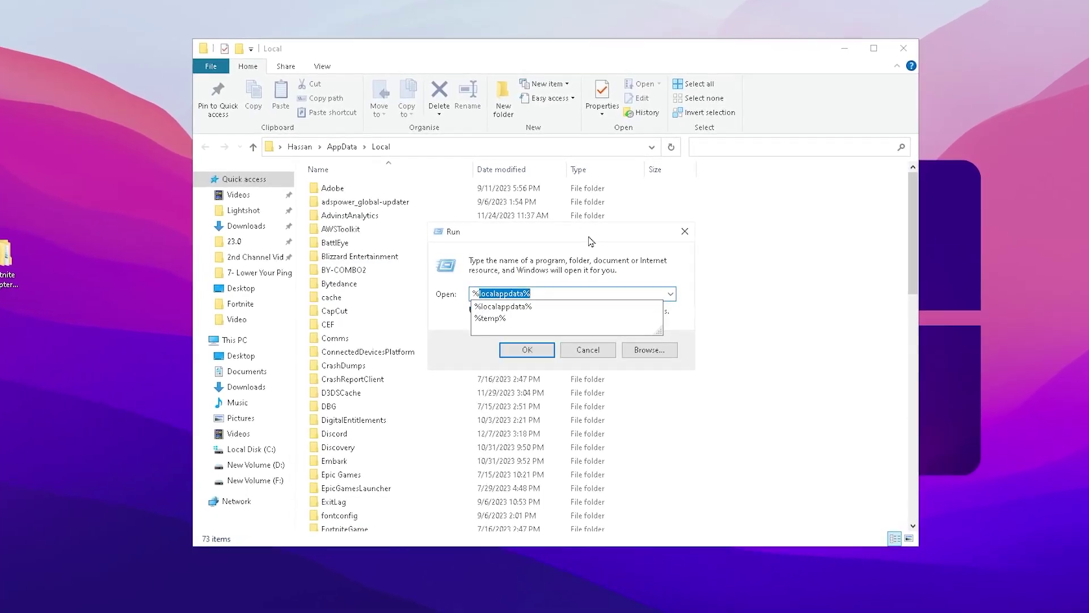
left_click(515, 355)
left_click(515, 355)
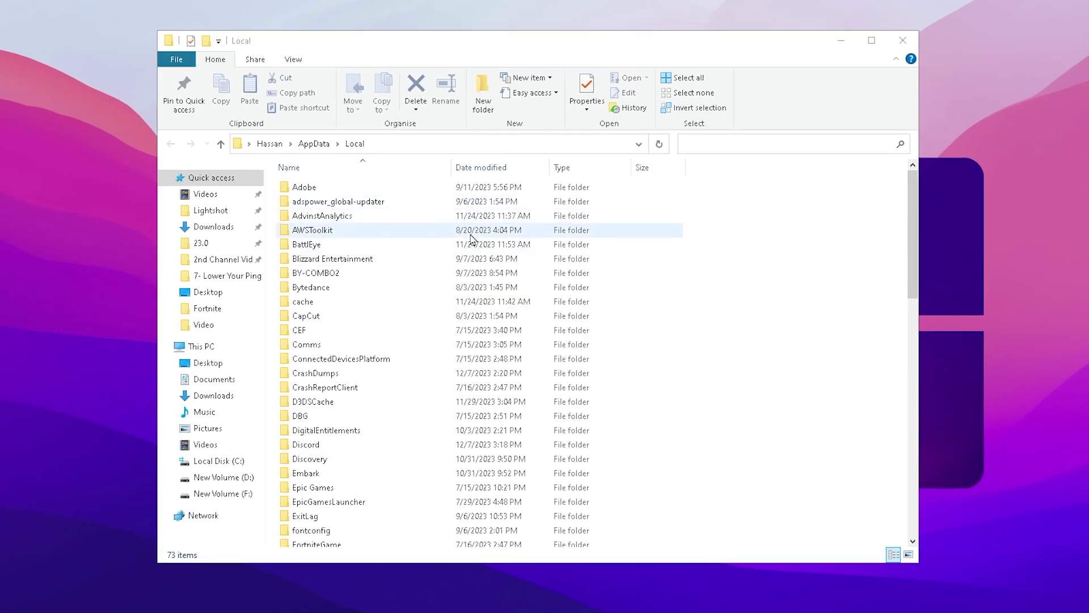
- Navigate into FortniteGame > Saved > Config > WindowsClient
scroll(485, 295, "down", 2)
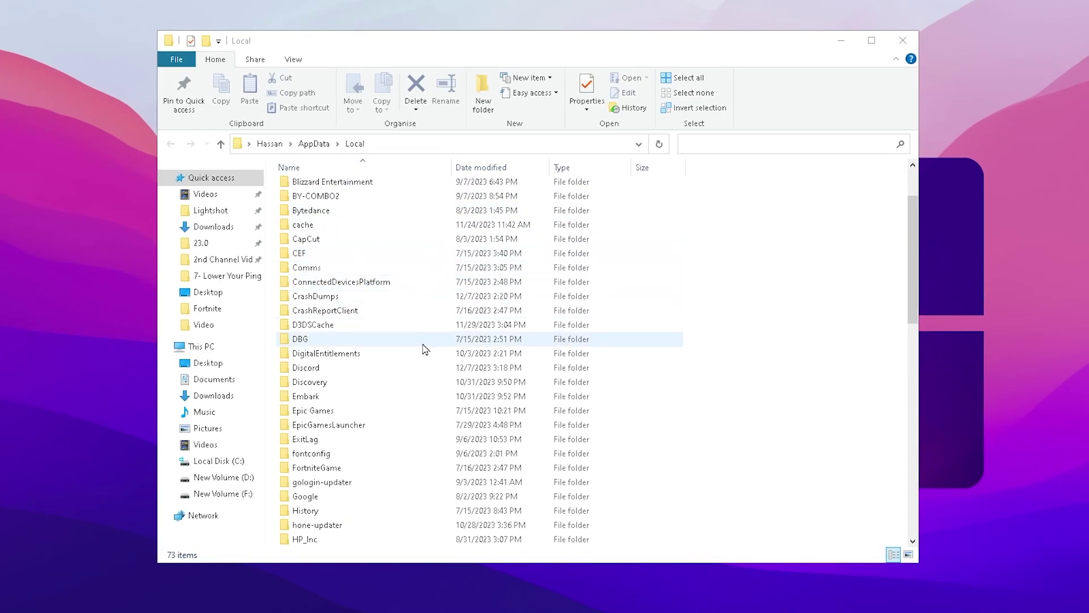
double_click(326, 471)
double_click(301, 187)
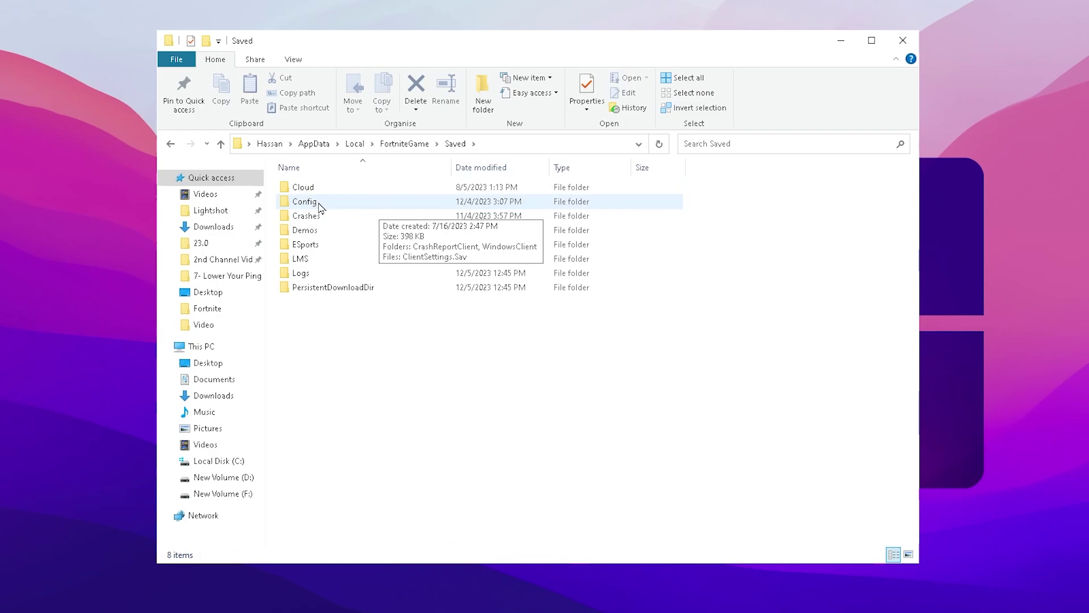
double_click(316, 203)
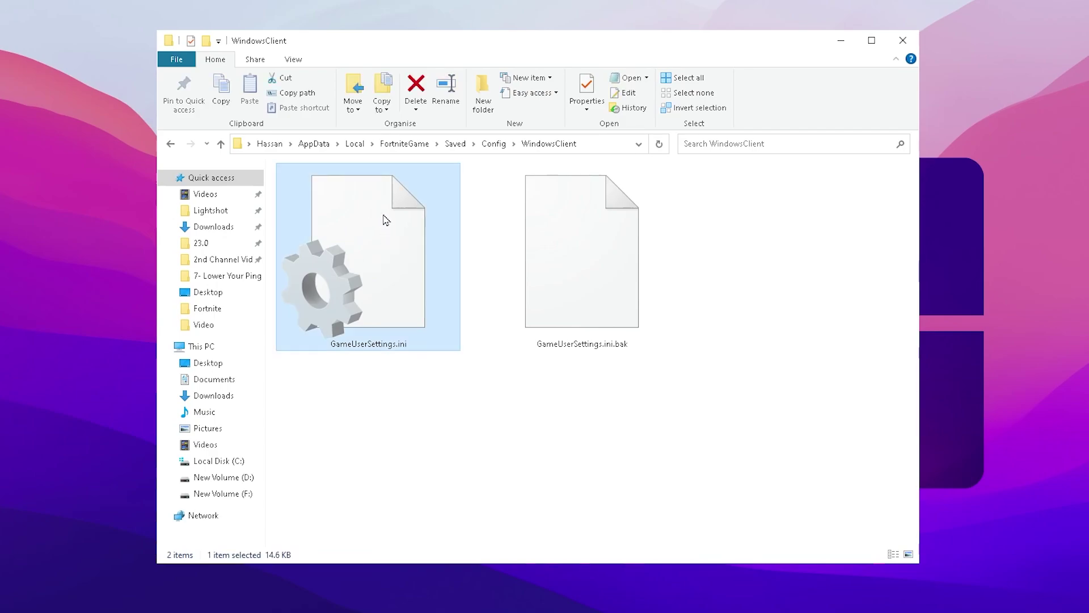
- Confirm GameUserSettings.ini is not read-only in Properties, then open it in Notepad
right_click(384, 213)
left_click(426, 577)
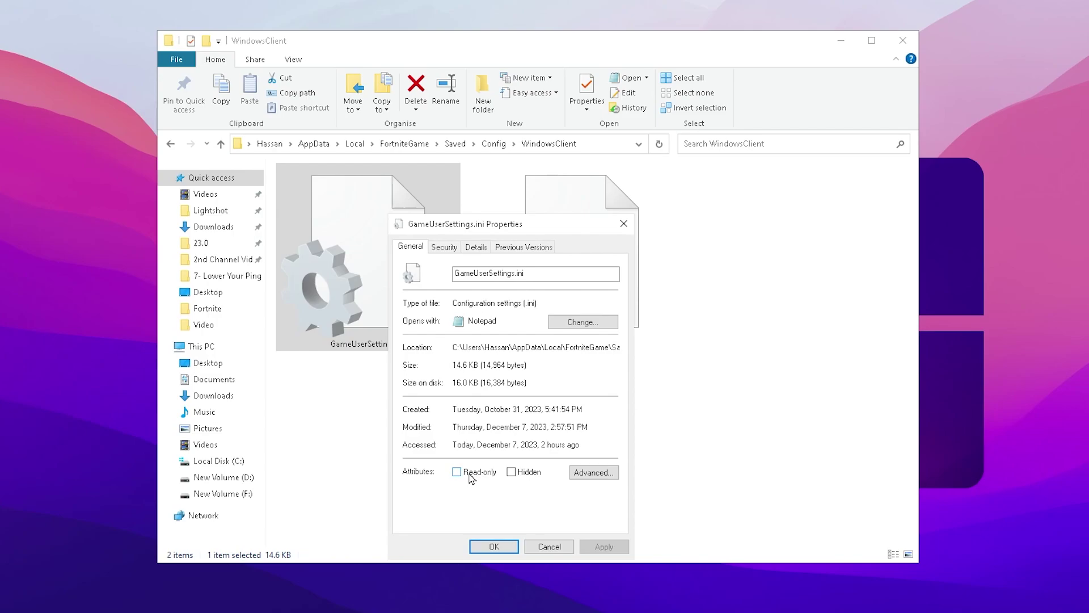
left_click(492, 546)
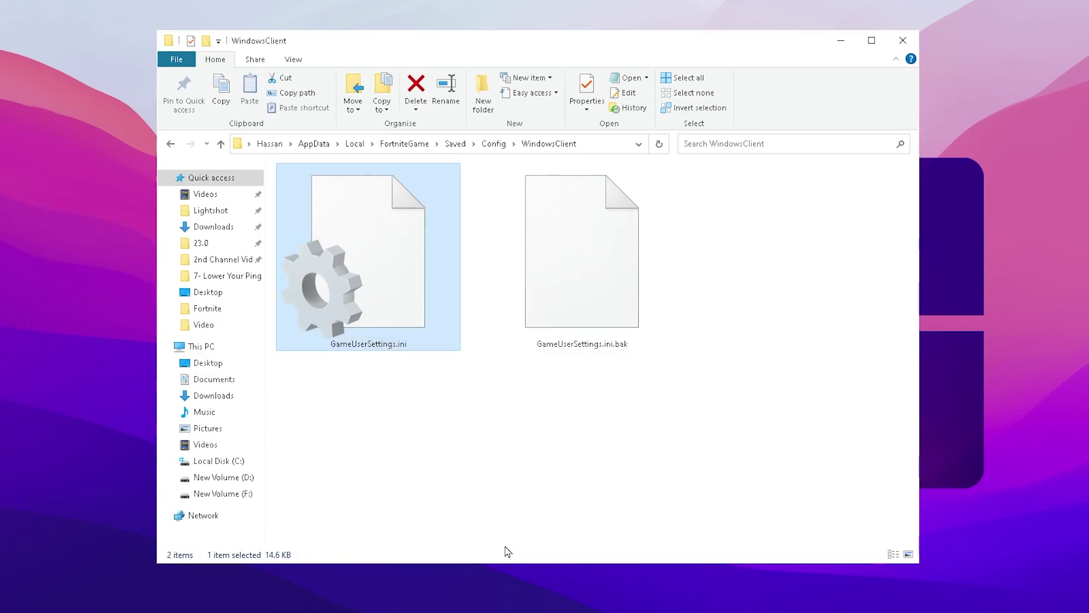
right_click(354, 222)
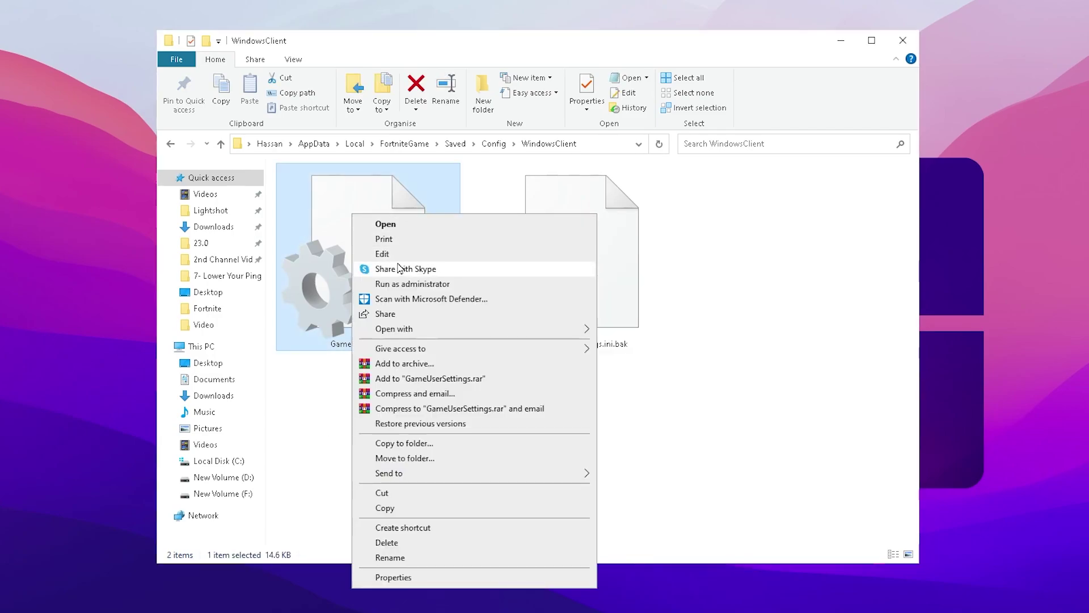
left_click(383, 185)
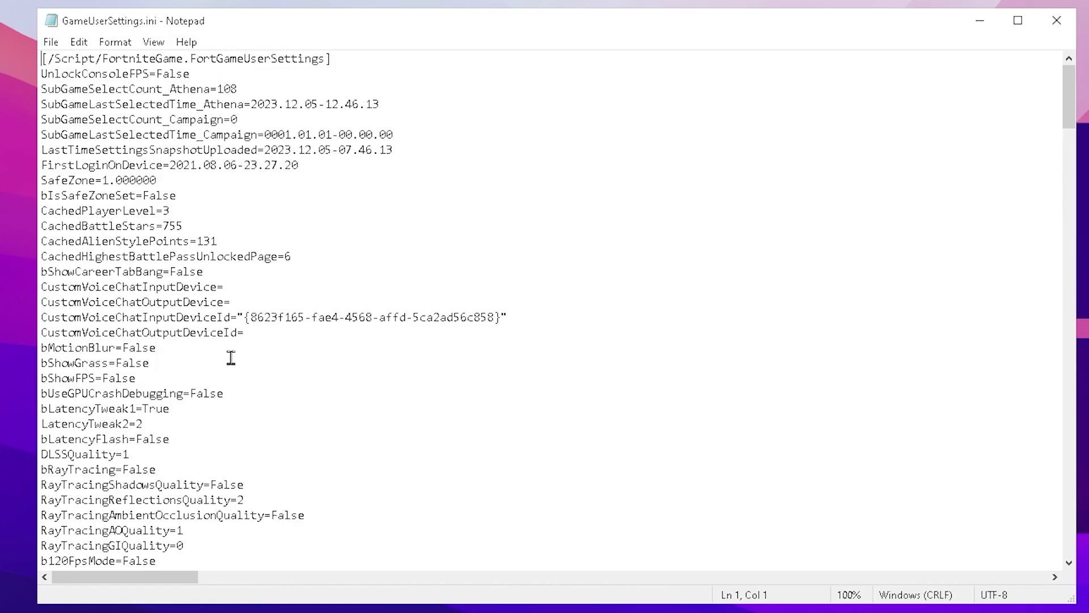
scroll(231, 357, "down", 1)
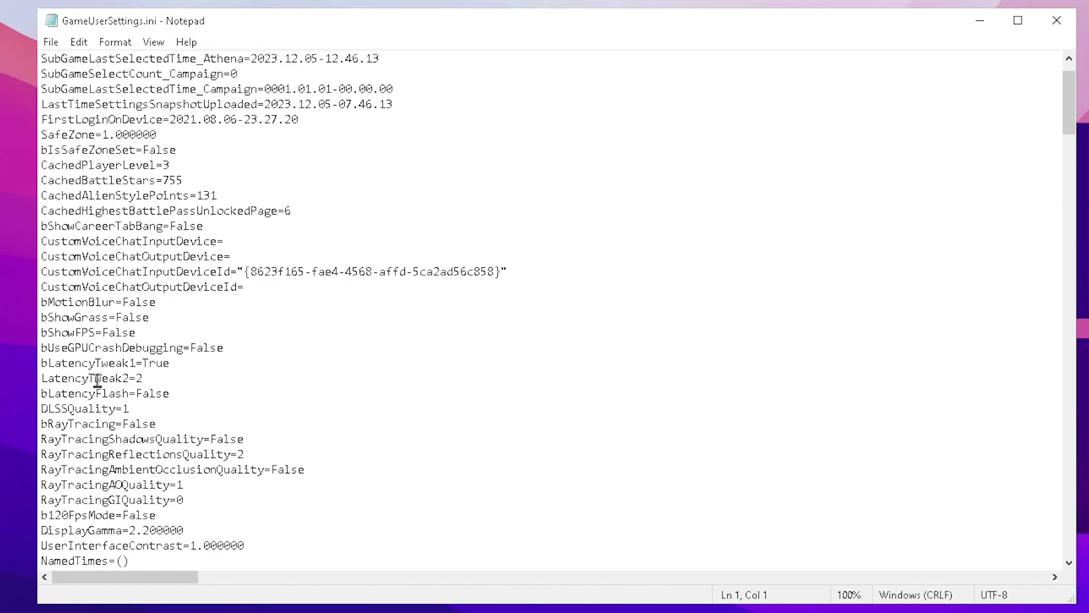
scroll(172, 379, "down", 1)
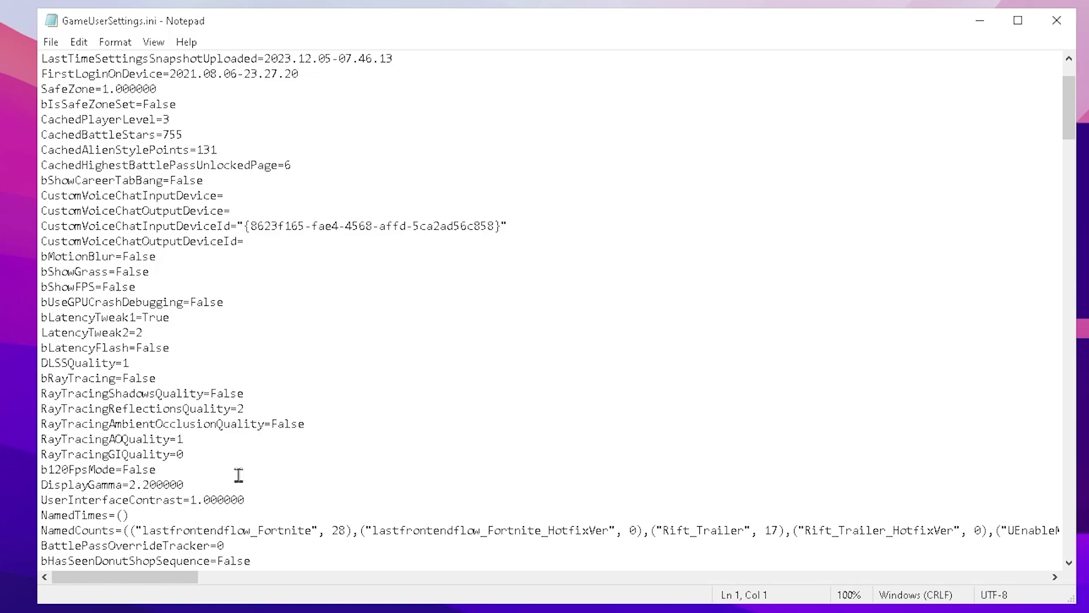
scroll(70, 442, "down", 20)
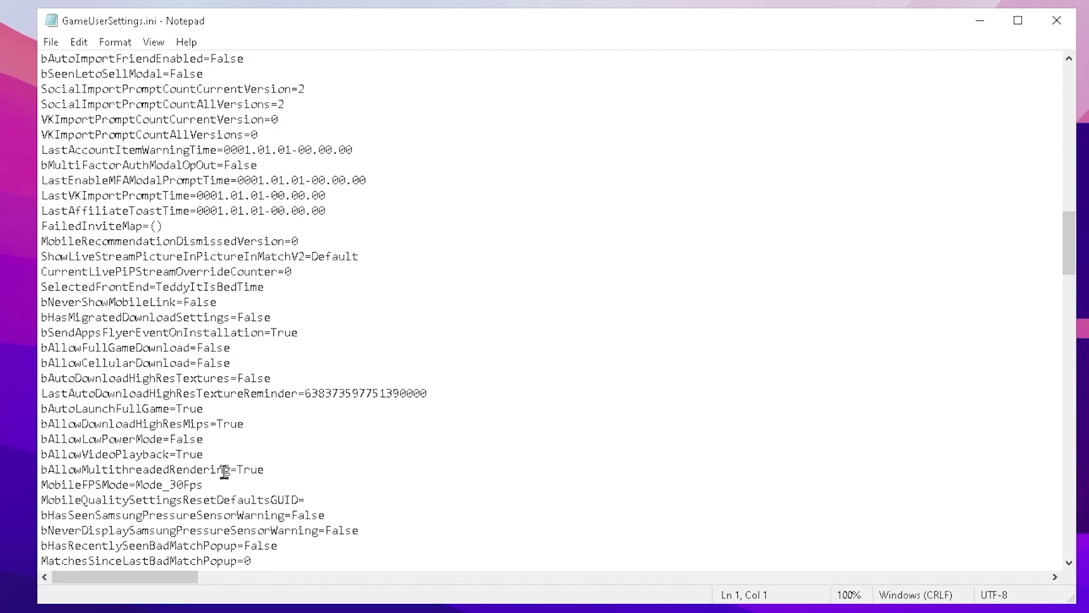
scroll(374, 359, "down", 5)
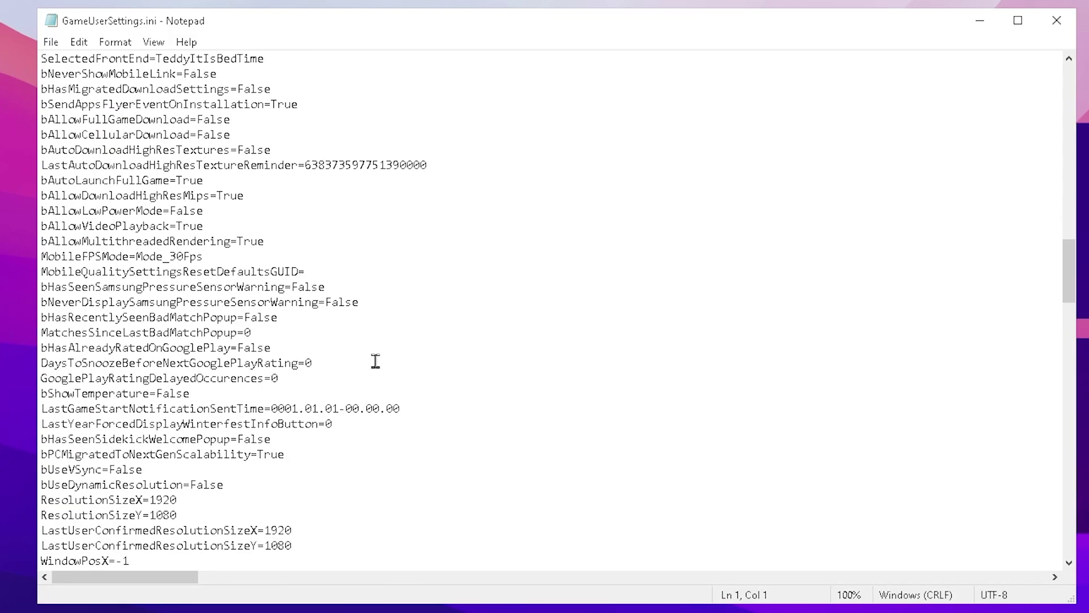
scroll(374, 359, "down", 4)
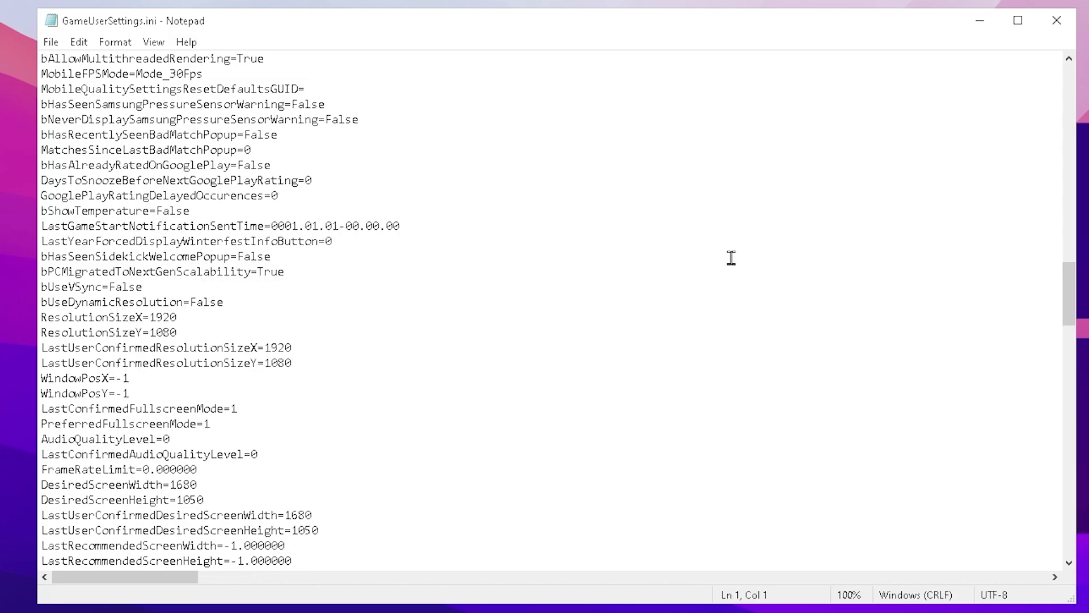
- Change sg.TextureQuality to 0 in [ScalabilityGroups], then scroll to the file's end
scroll(358, 280, "down", 5)
scroll(380, 271, "down", 10)
scroll(392, 271, "down", 15)
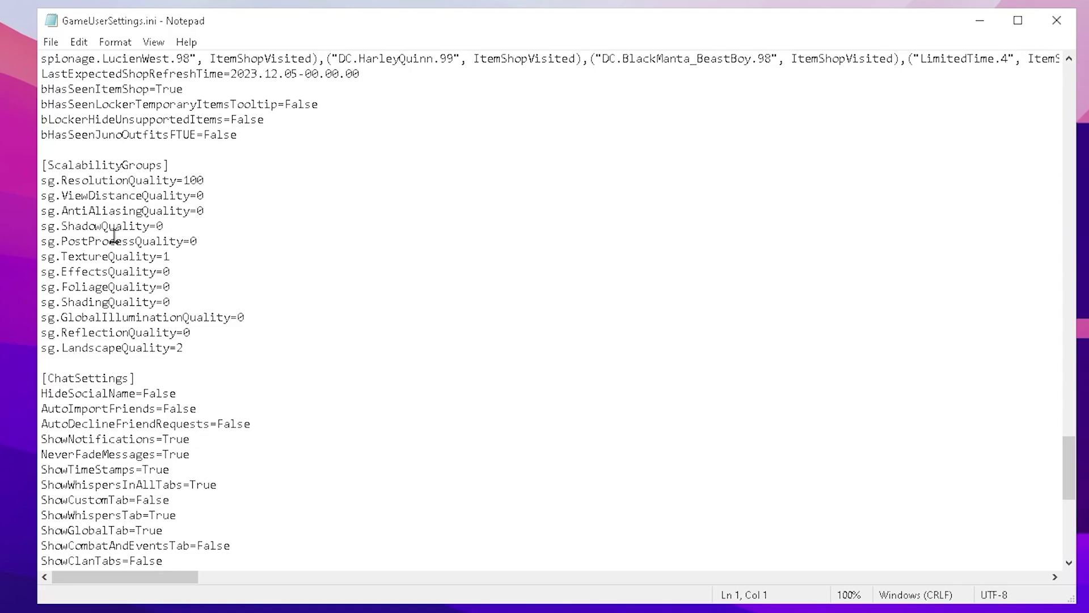
left_click(175, 258)
key("BackSpace")
type("0")
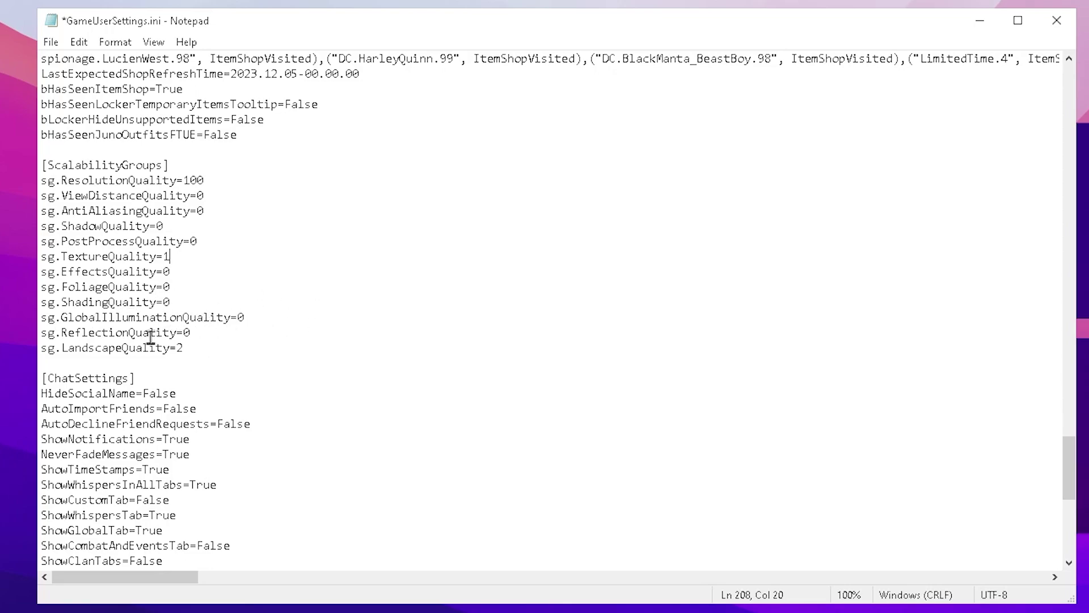
left_click(202, 342)
scroll(499, 298, "down", 5)
scroll(506, 304, "down", 5)
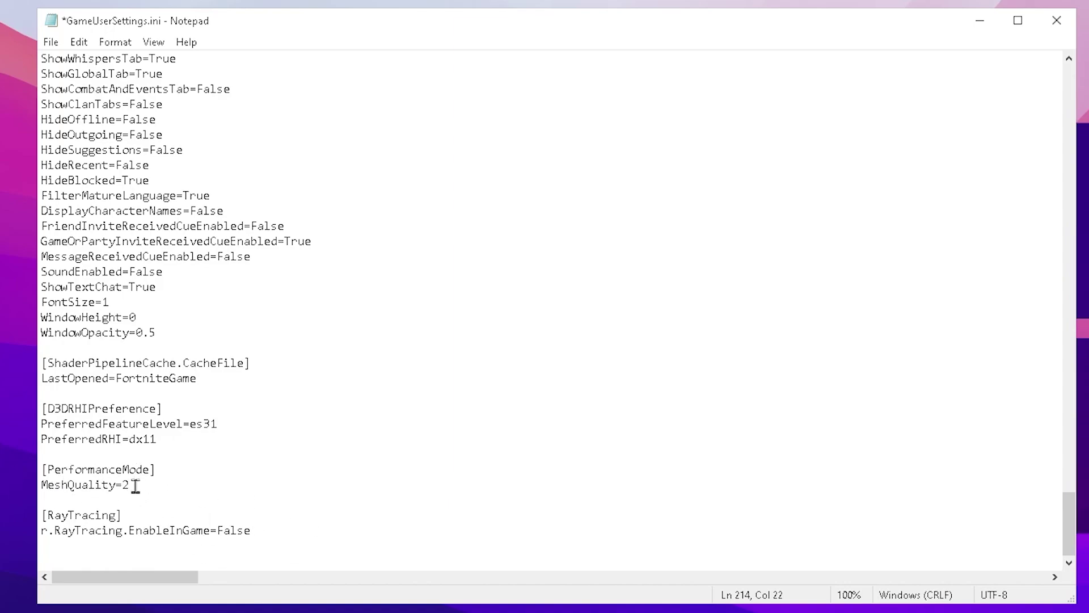
- Save GameUserSettings.ini from the File menu and close Notepad
left_click(59, 47)
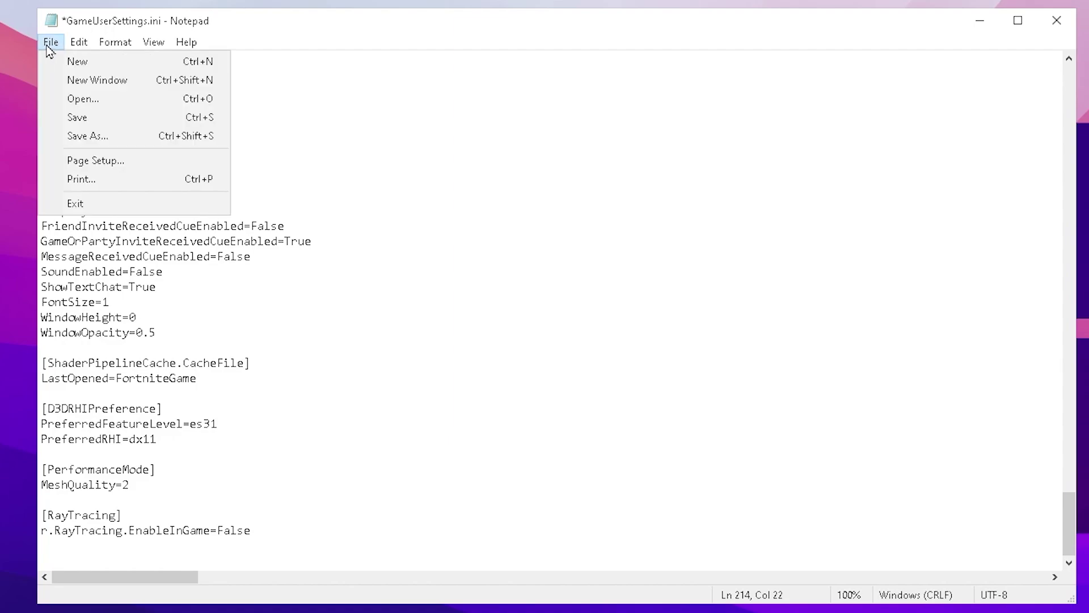
left_click(78, 117)
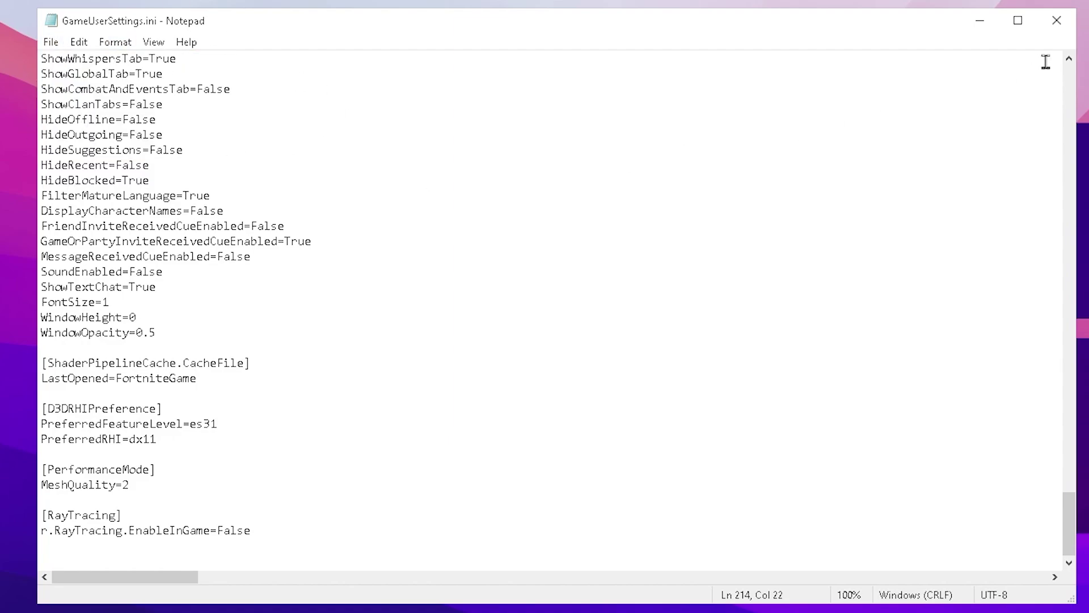
left_click(1056, 21)
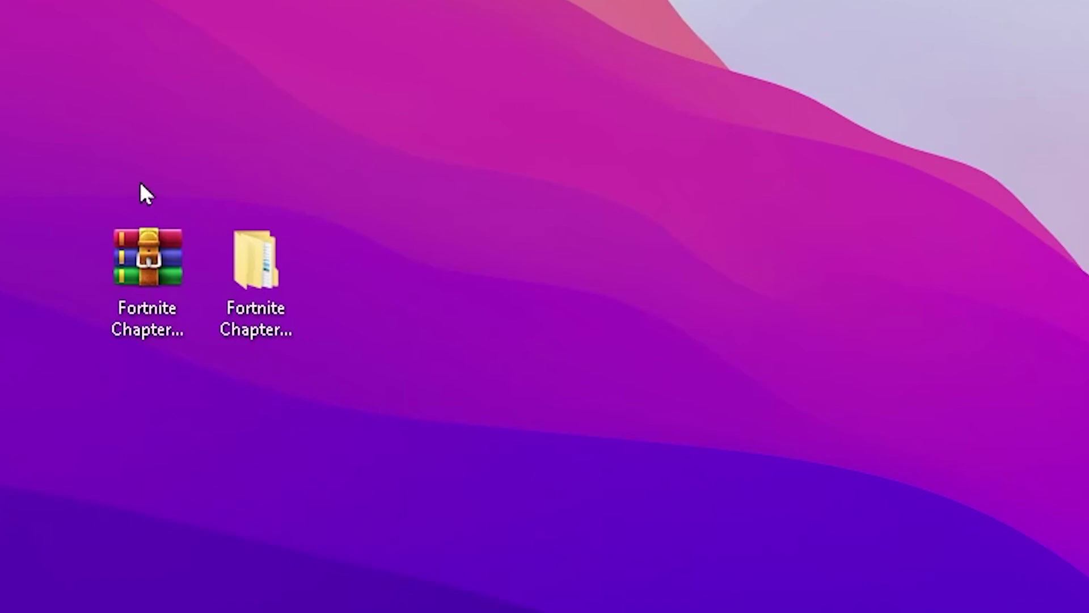
left_click_drag(67, 163, 367, 409)
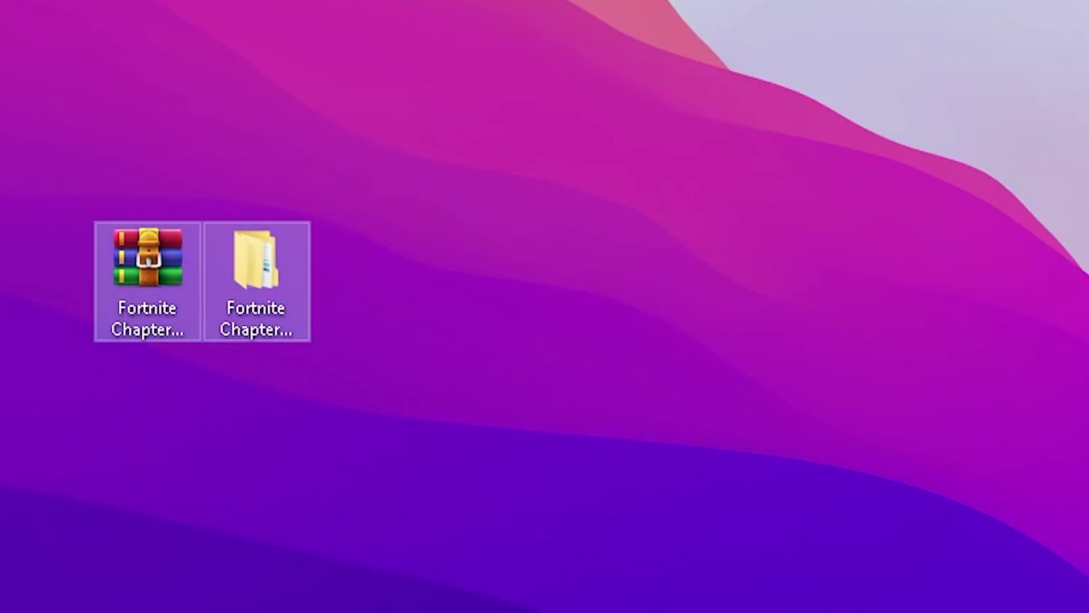
mouse_move(409, 410)
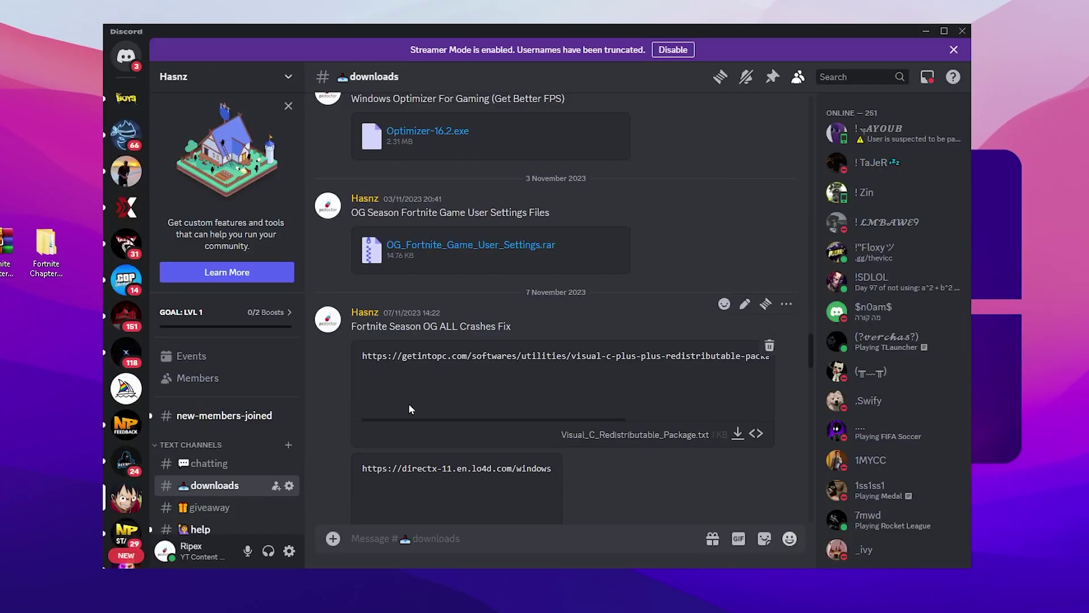
scroll(550, 397, "down", 2)
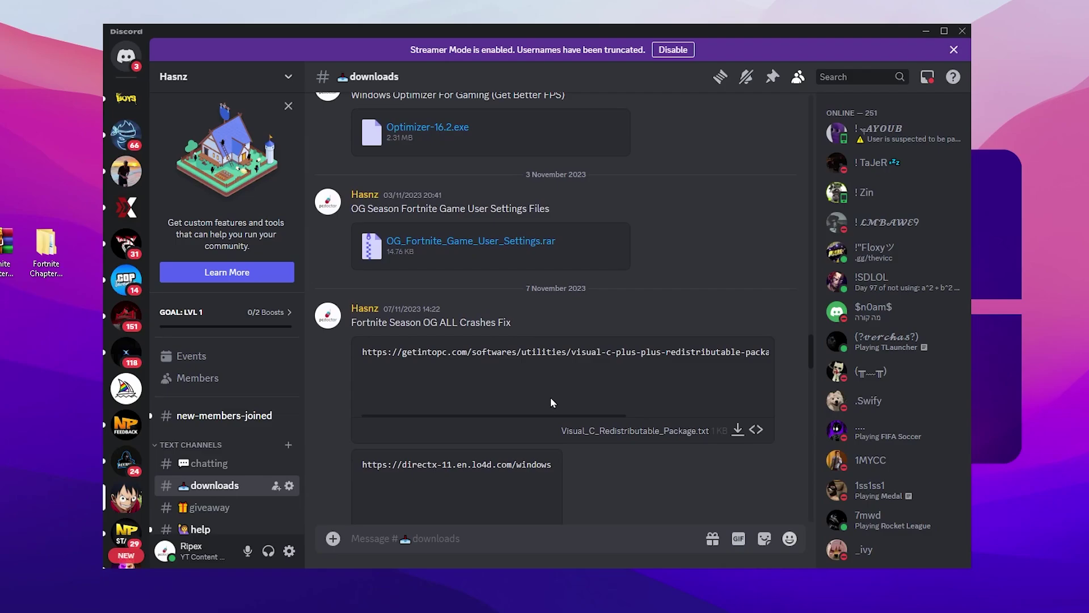
scroll(487, 403, "down", 10)
scroll(486, 401, "down", 5)
scroll(486, 402, "down", 5)
scroll(486, 402, "down", 2)
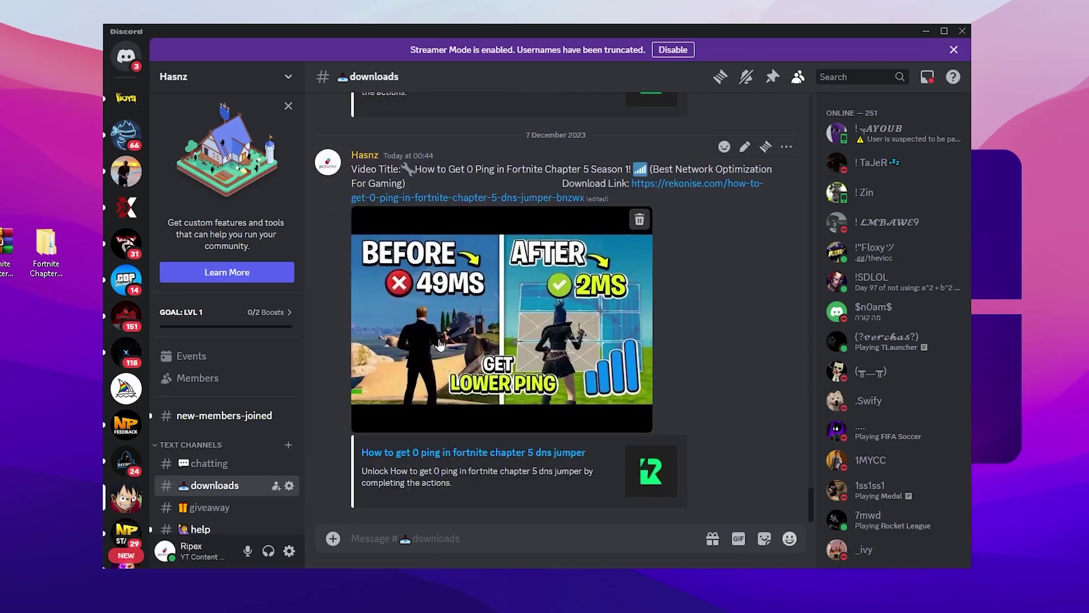
- Hide Discord, open the Fortnite Chapter 5 Config folder, and select the Low and Mid End PC folders
left_click(925, 30)
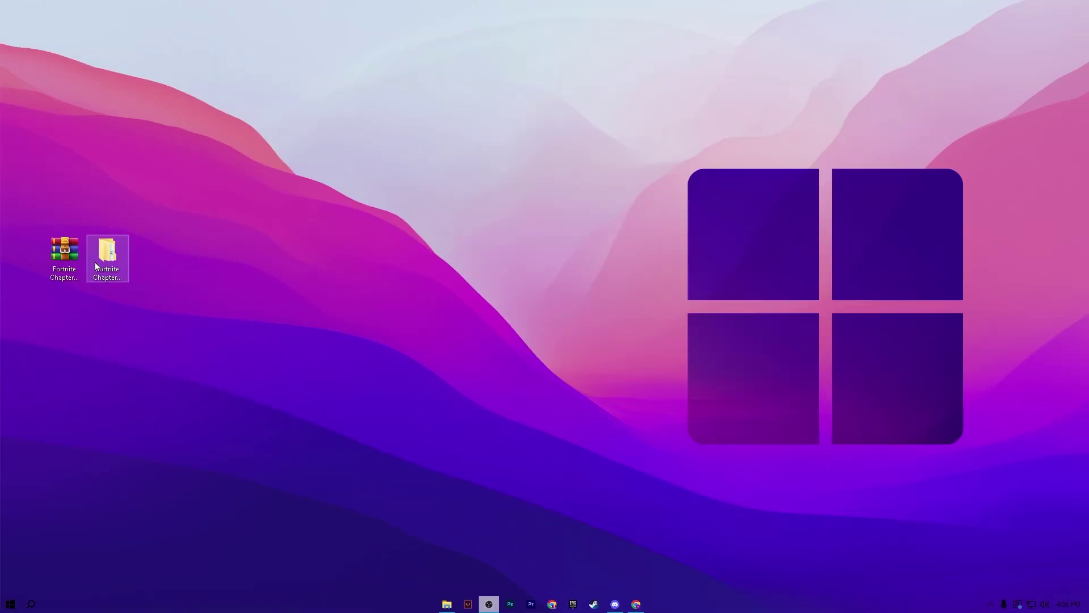
double_click(123, 271)
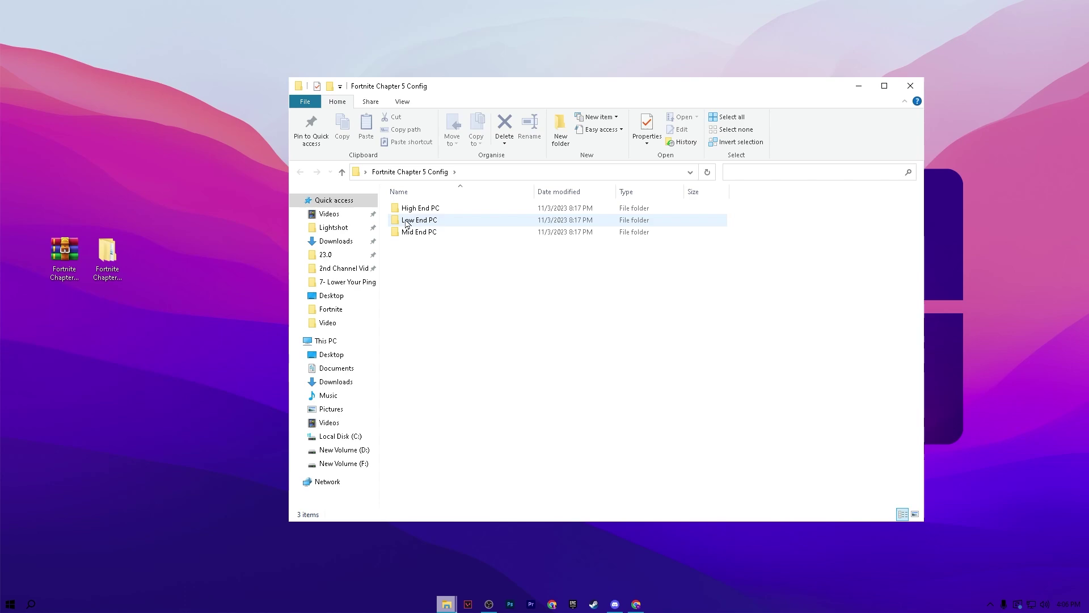
left_click(416, 223)
left_click(492, 232)
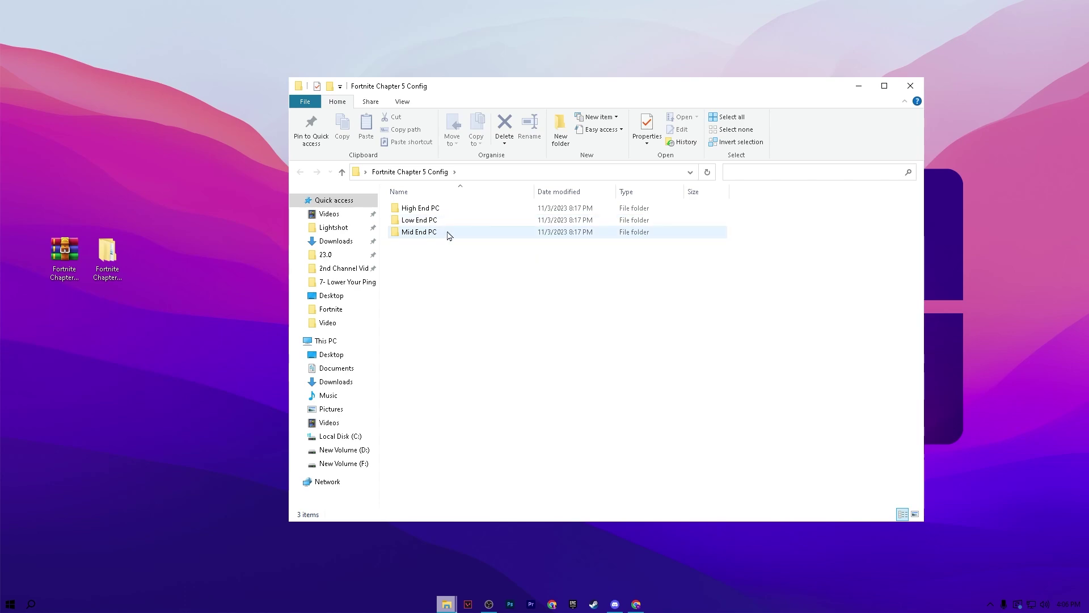